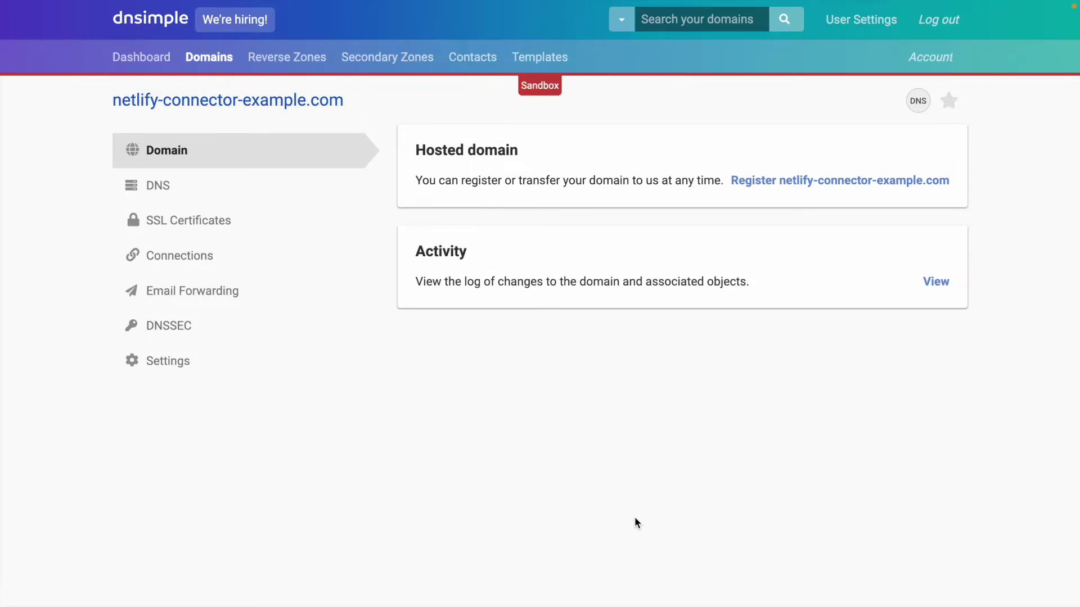
Add a Netlify Connector connection and authorize it for both the DNSimple and Netlify accounts
click(266, 272)
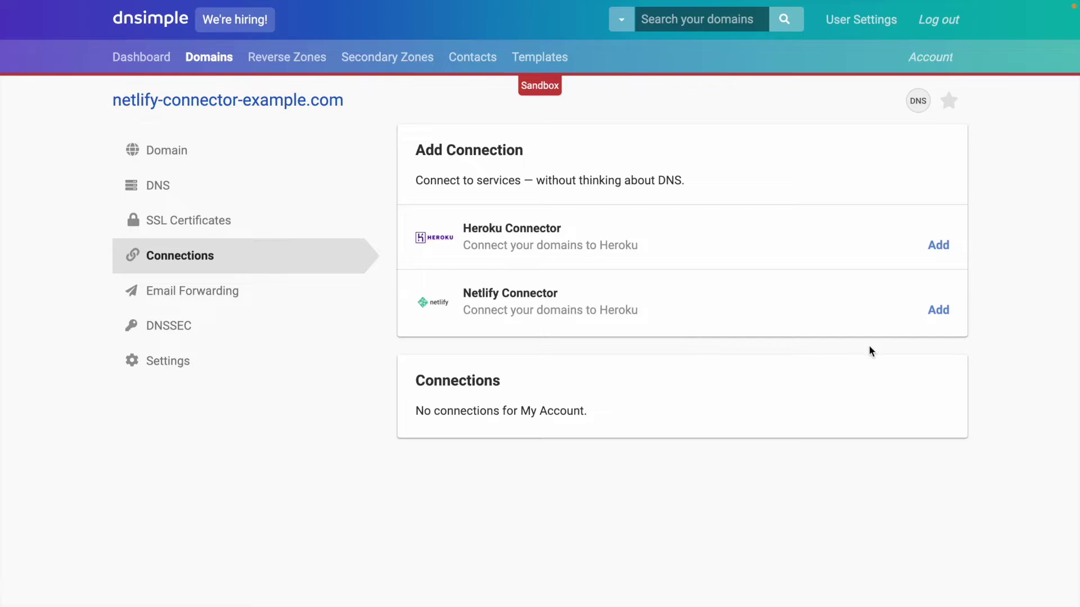
click(938, 311)
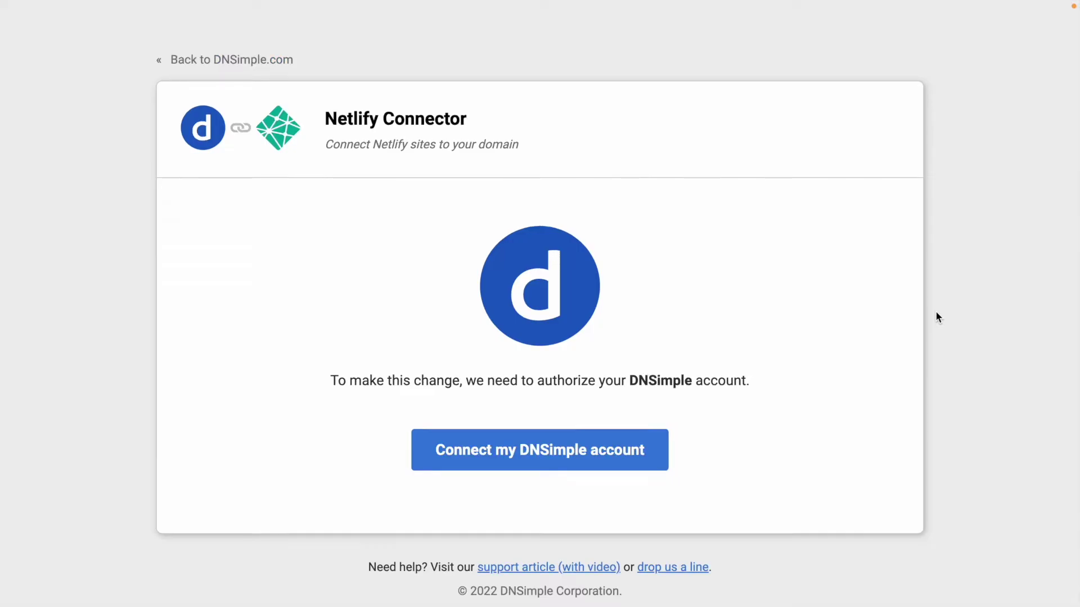
click(553, 447)
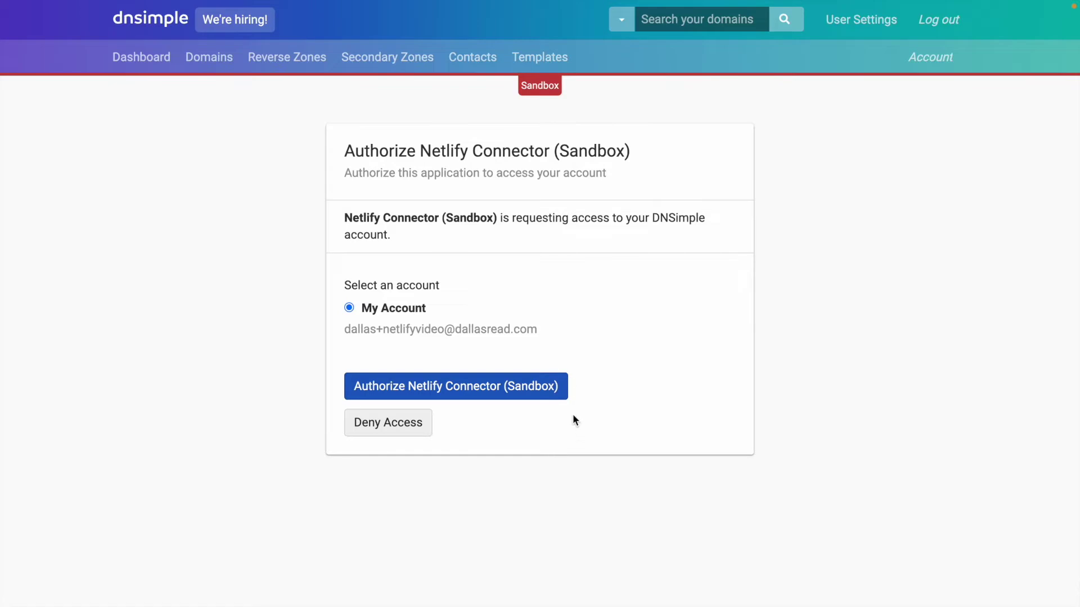
click(482, 382)
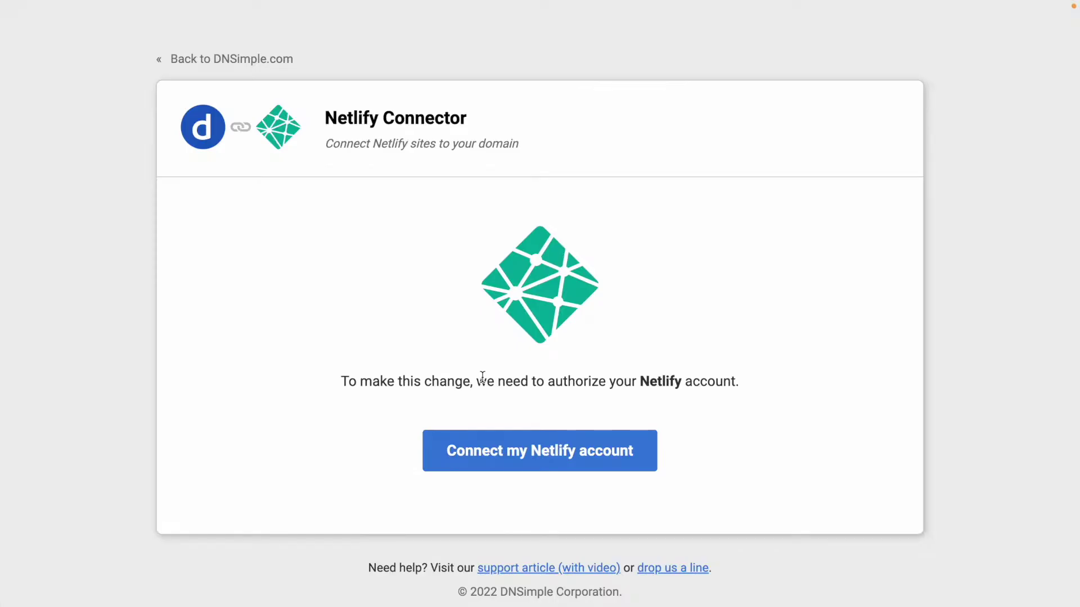
click(569, 452)
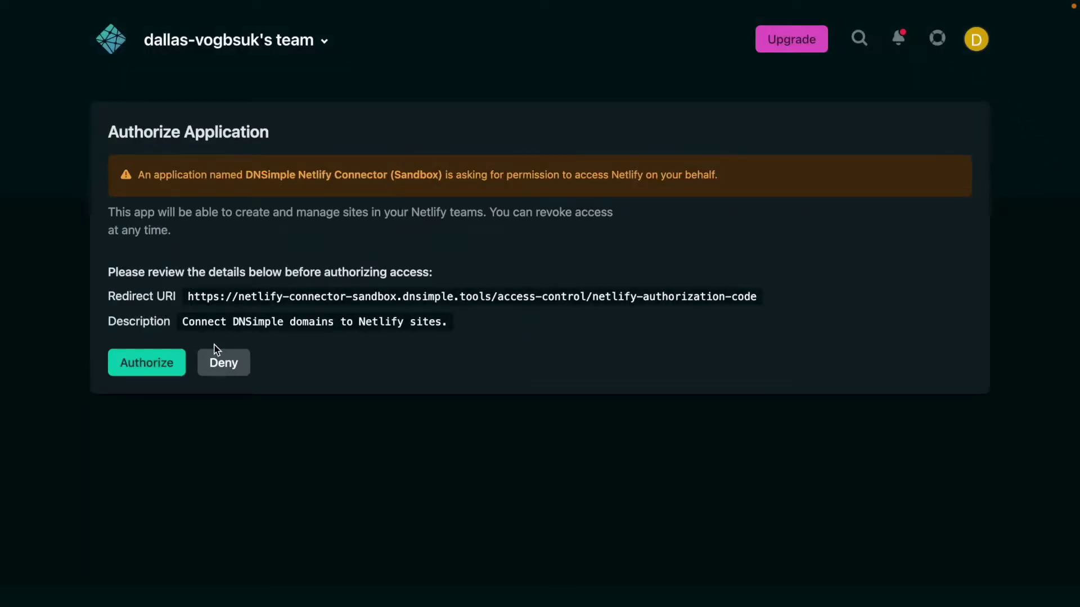
click(162, 365)
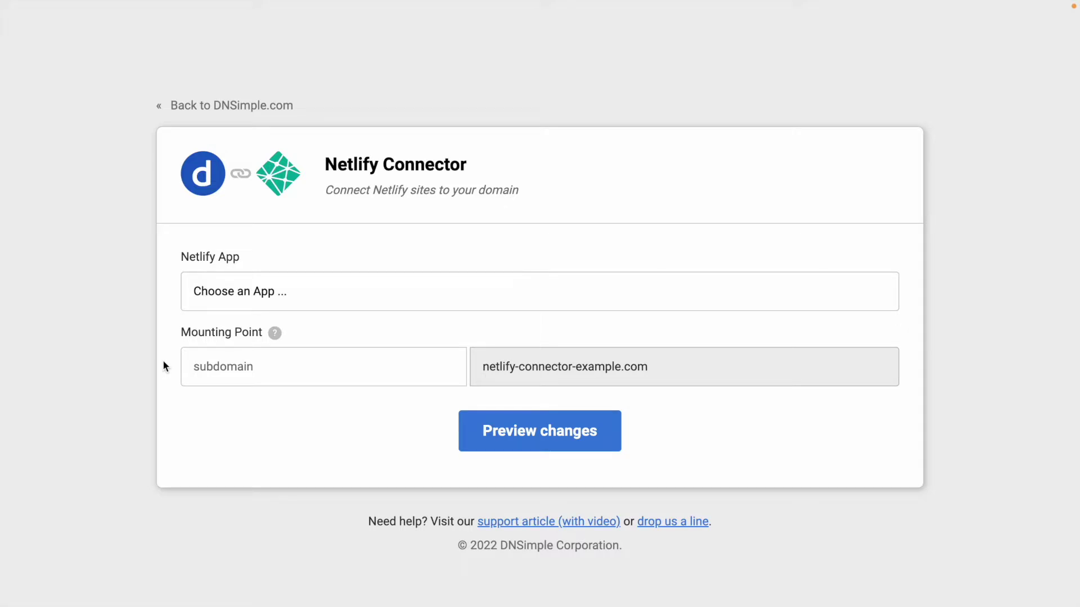
Choose Netlify site dazzling-aryabhata-a7d562 with mounting point 'subdomain' and preview the changes
click(219, 293)
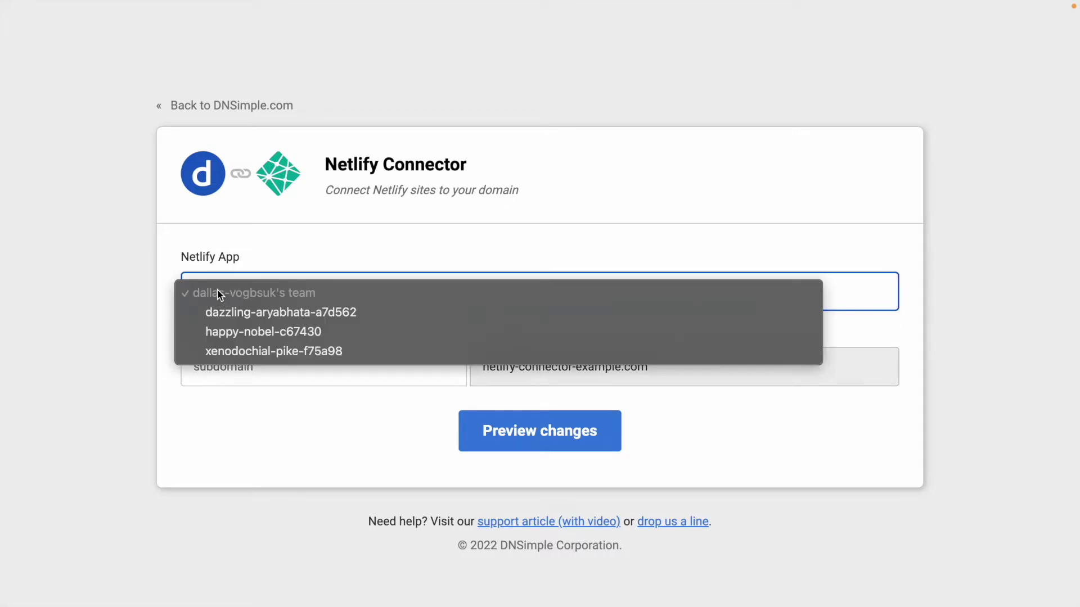
click(240, 312)
click(313, 366)
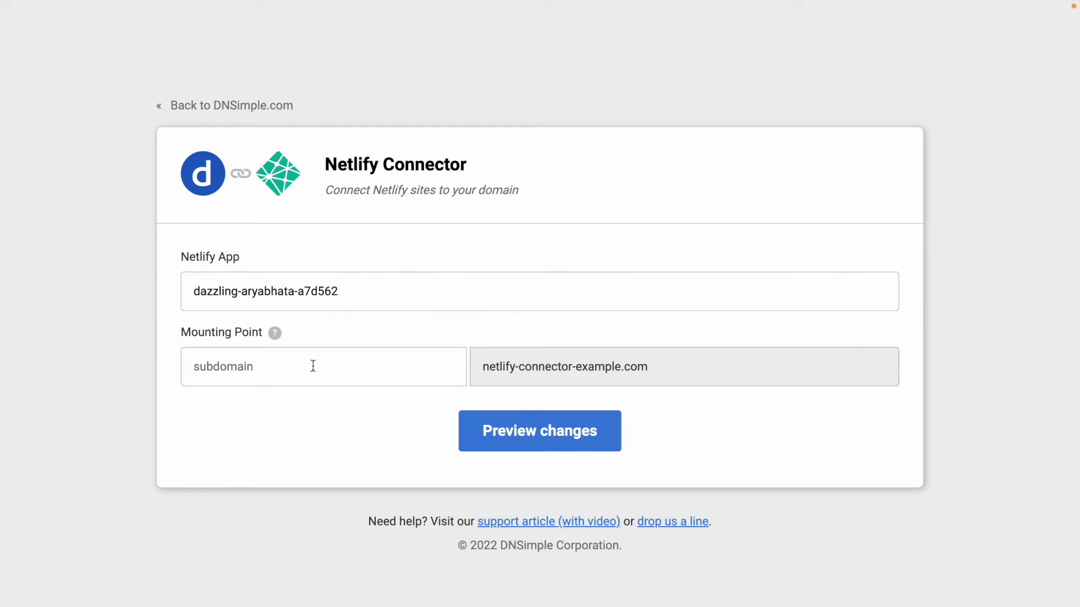
mouse_move(278, 337)
click(399, 373)
text(subdomain)
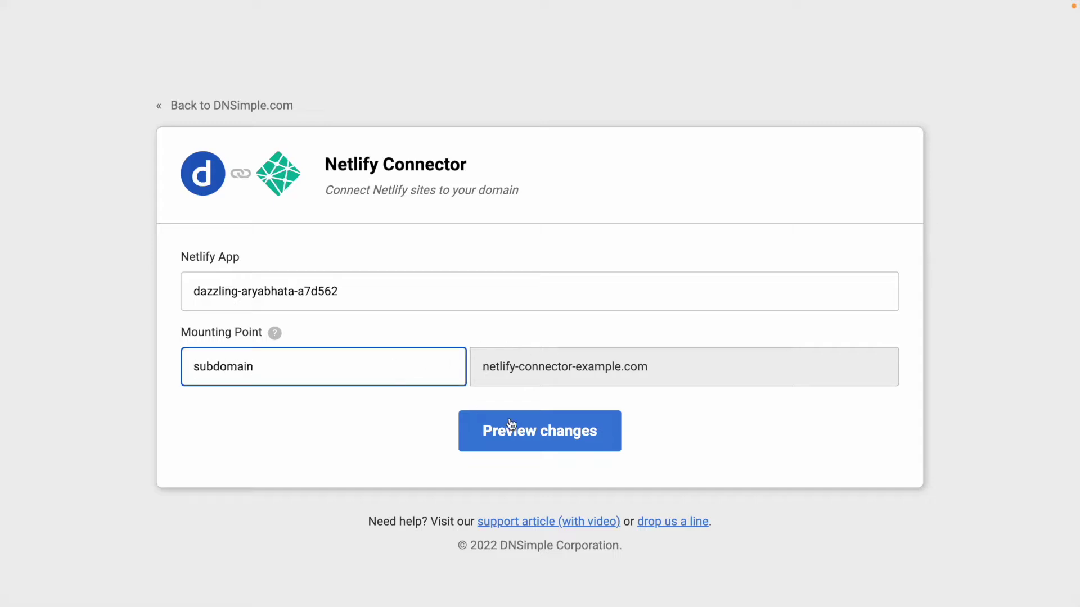
click(509, 426)
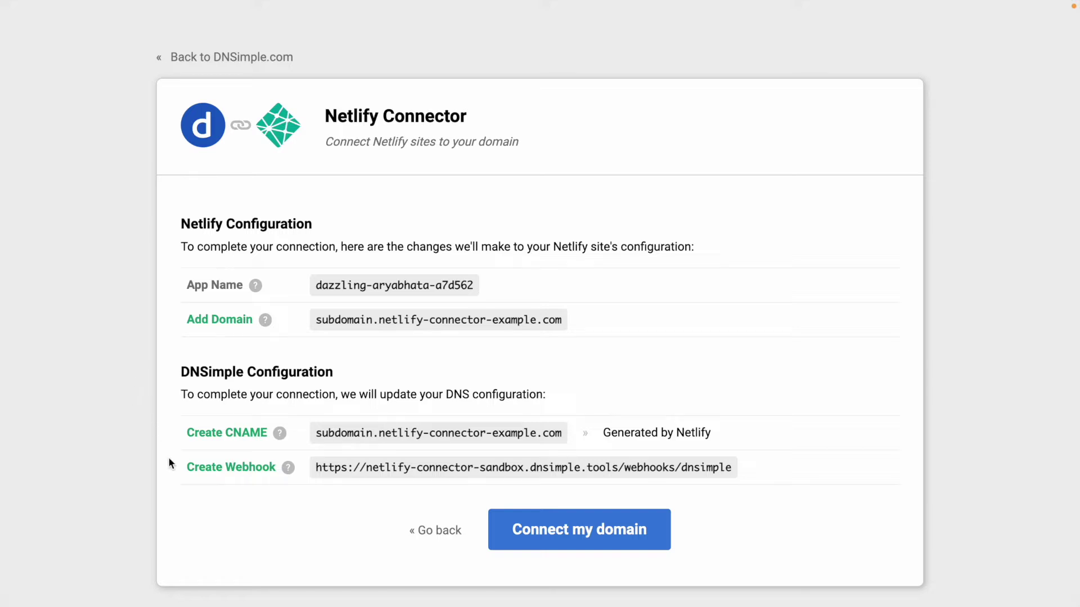
Confirm the domain connection to dazzling-aryabhata-a7d562, then view the domain's DNS records
click(577, 521)
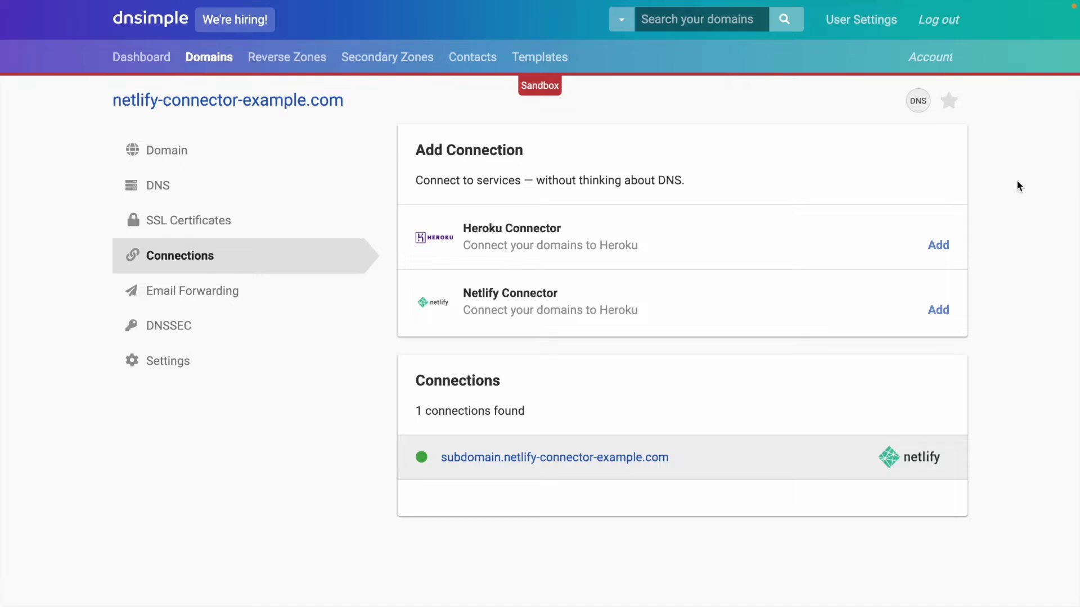
click(918, 102)
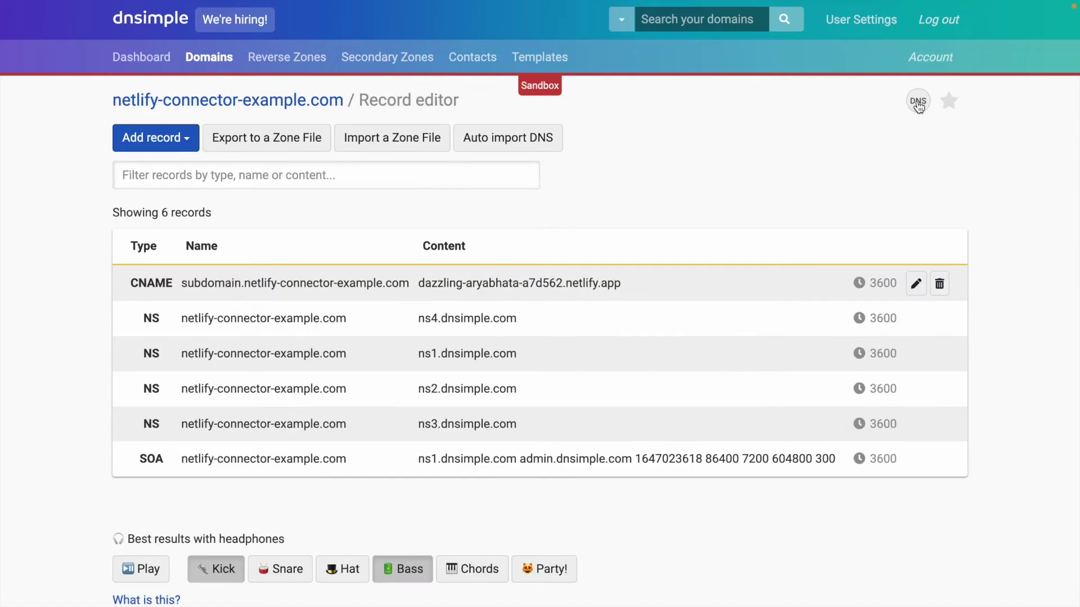
Rename the subdomain CNAME record to 'ubdomain' and check the now-broken connection in Connections
click(916, 283)
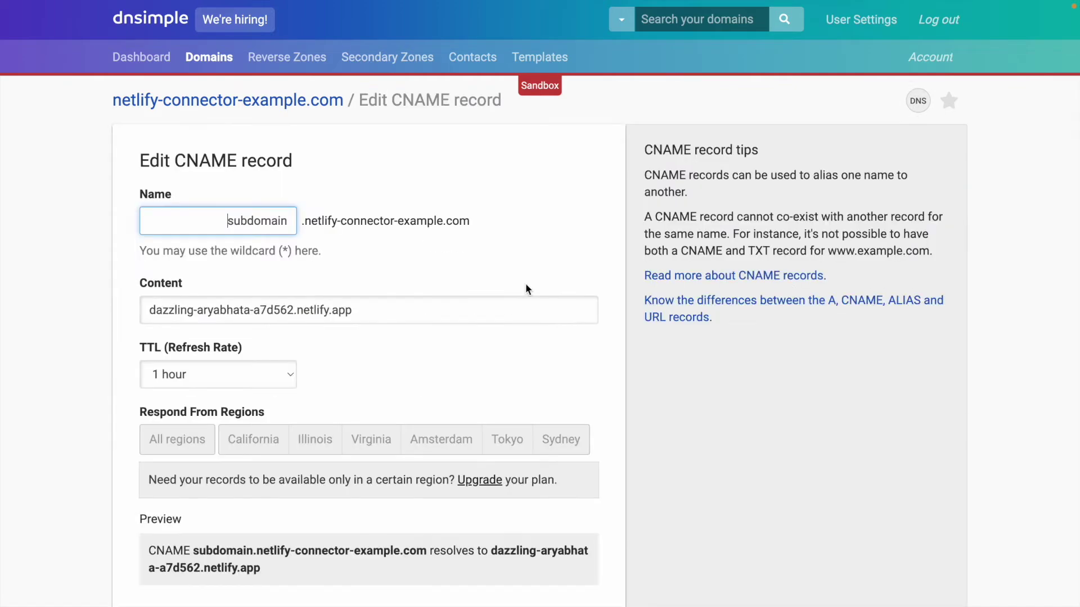
key(Delete)
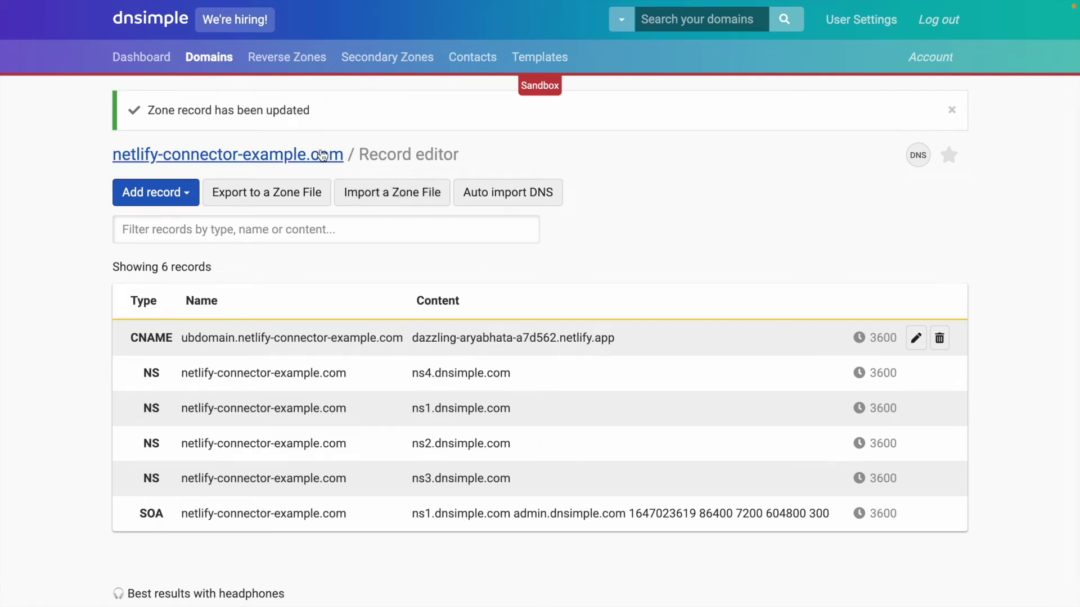
click(322, 156)
click(229, 265)
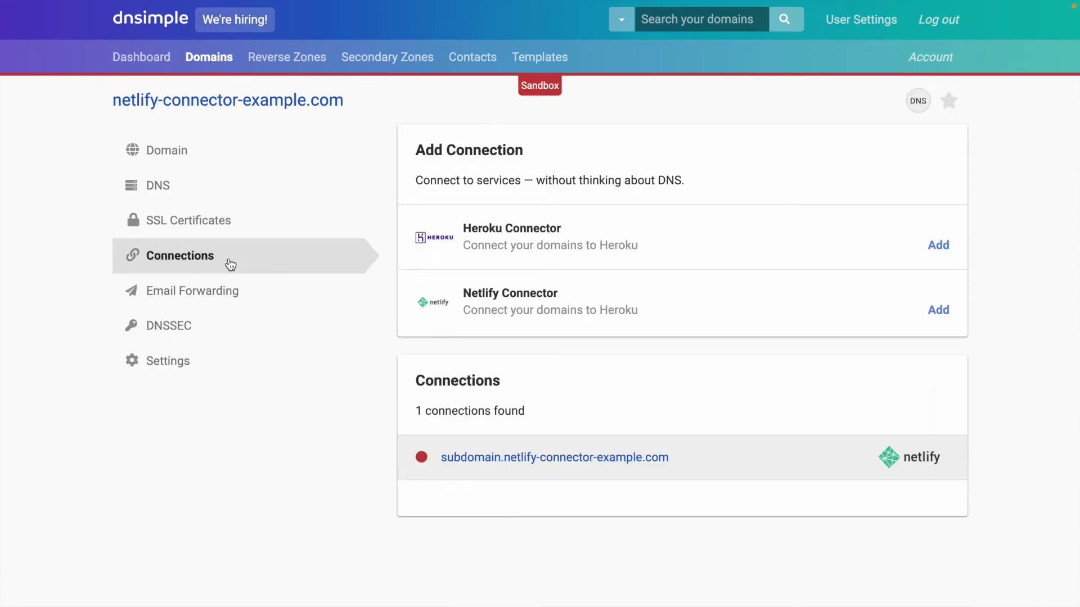
Reconnect the broken subdomain.netlify-connector-example.com Netlify connection
click(460, 461)
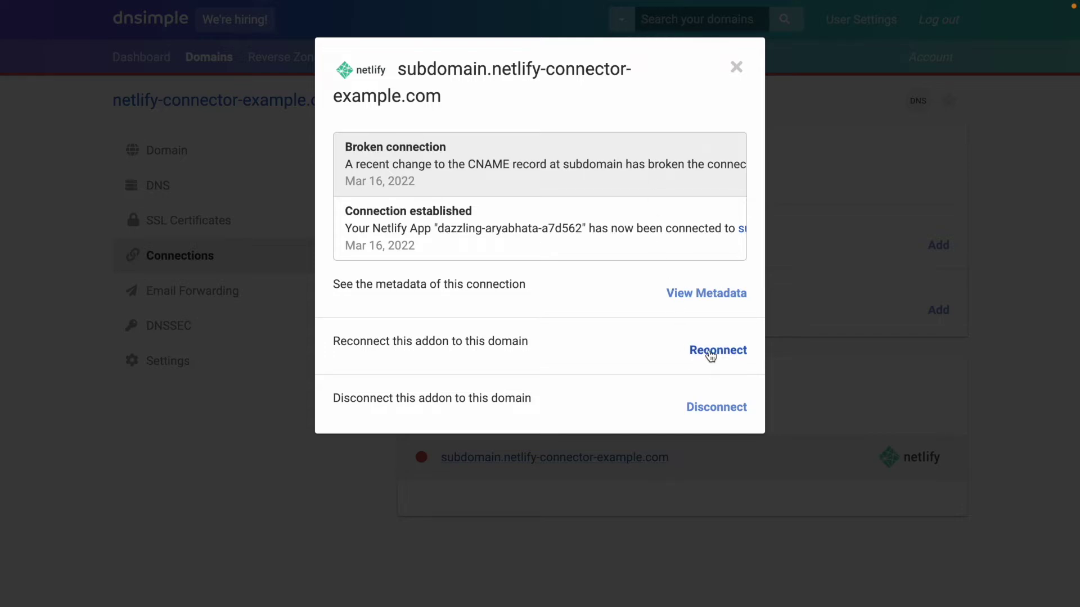
click(711, 354)
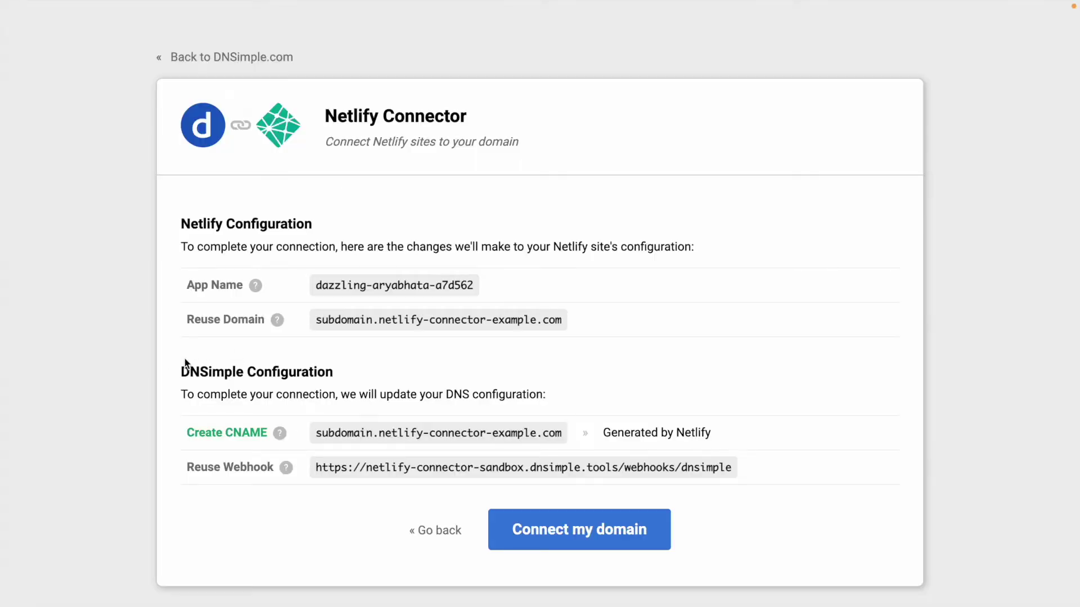
click(606, 541)
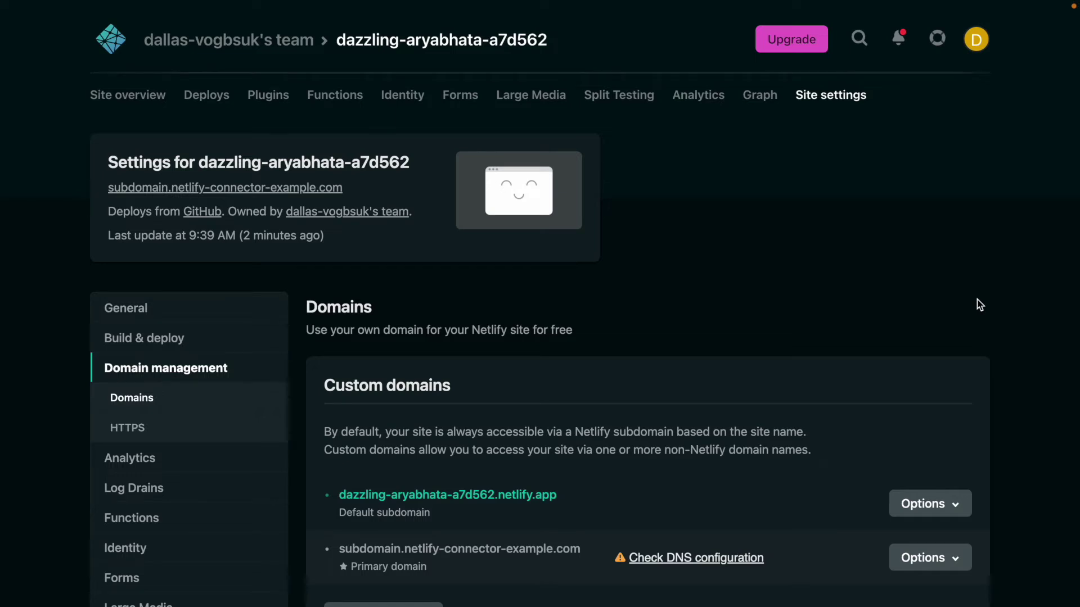
Remove the custom domain subdomain.netlify-connector-example.com from Netlify site dazzling-aryabhata-a7d562
click(930, 558)
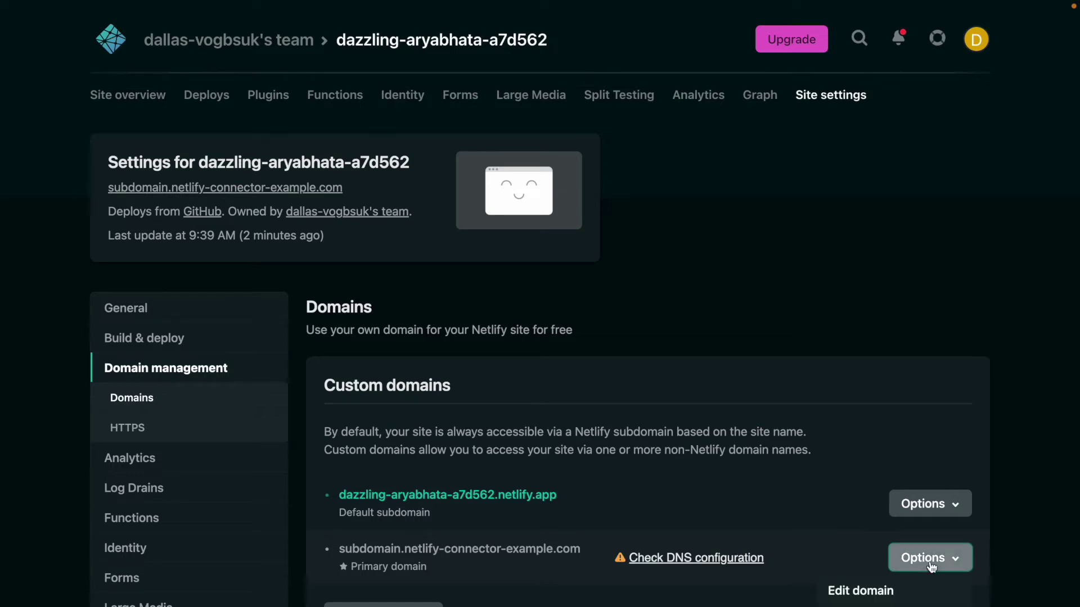
click(860, 606)
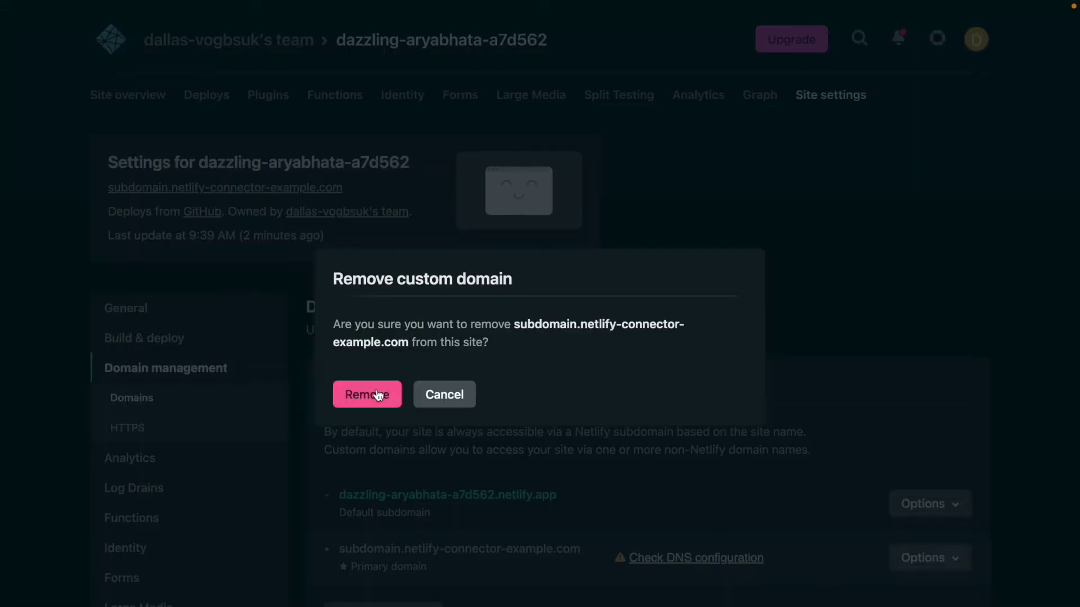
click(358, 392)
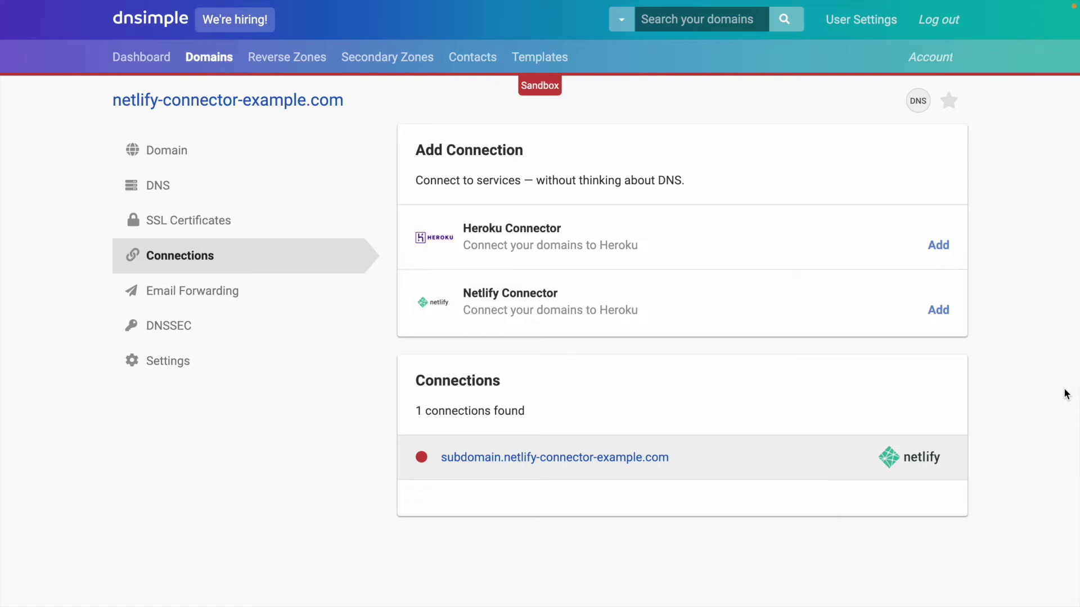
Reconnect the broken connection, reauthorizing DNSimple and Netlify and recreating the CNAME record
click(517, 458)
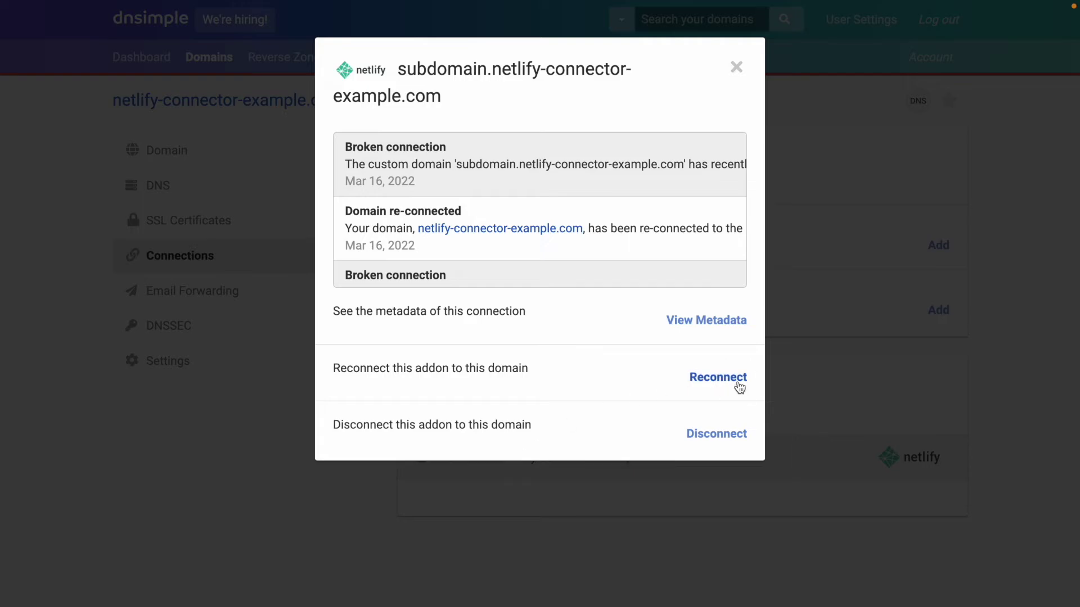
click(738, 384)
click(600, 462)
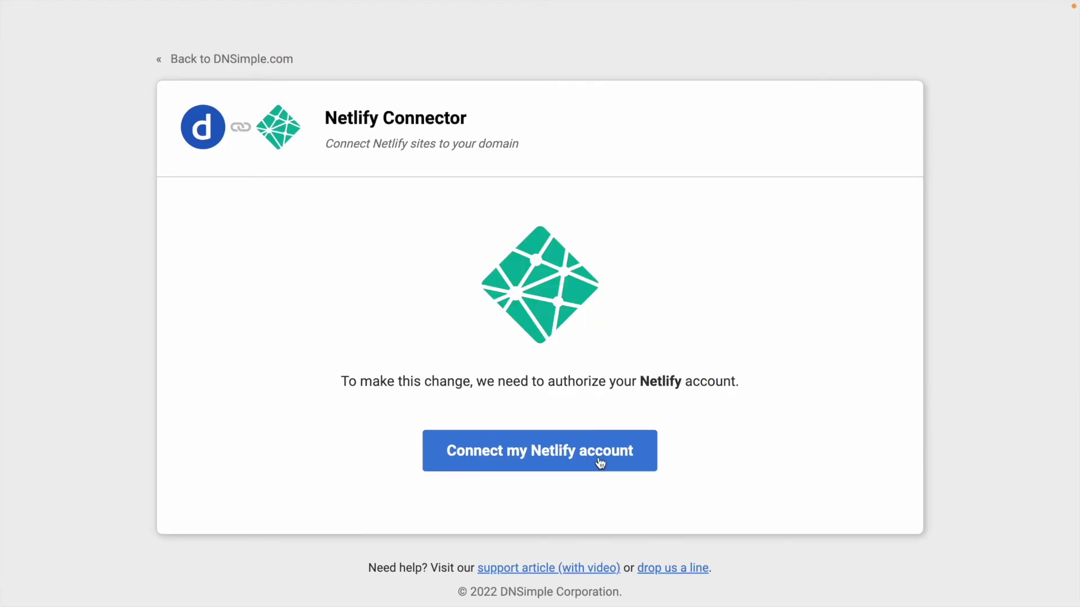
click(599, 457)
click(153, 364)
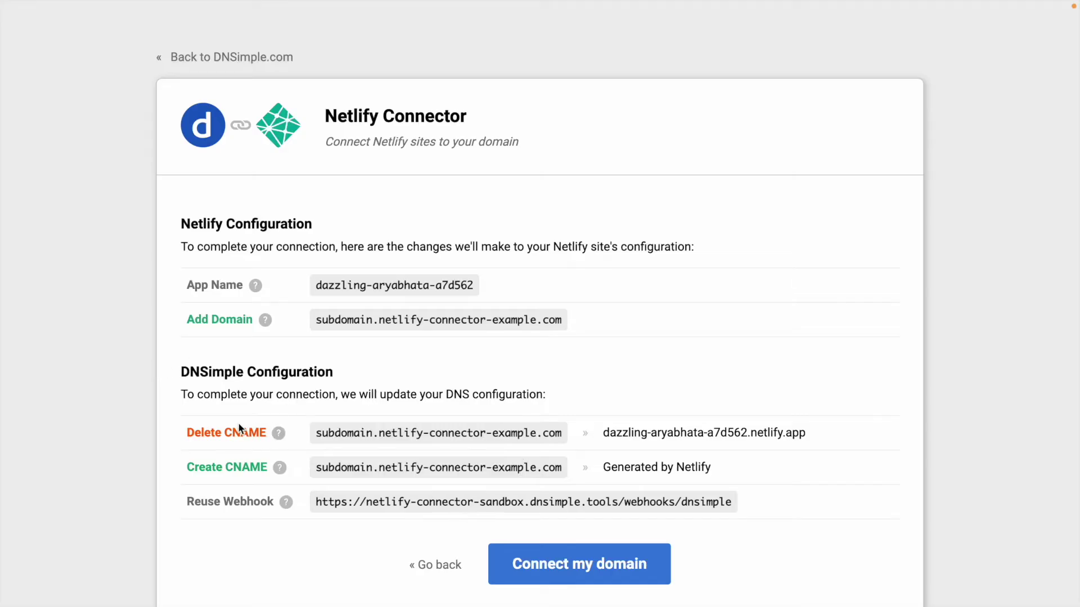
mouse_move(190, 429)
click(575, 575)
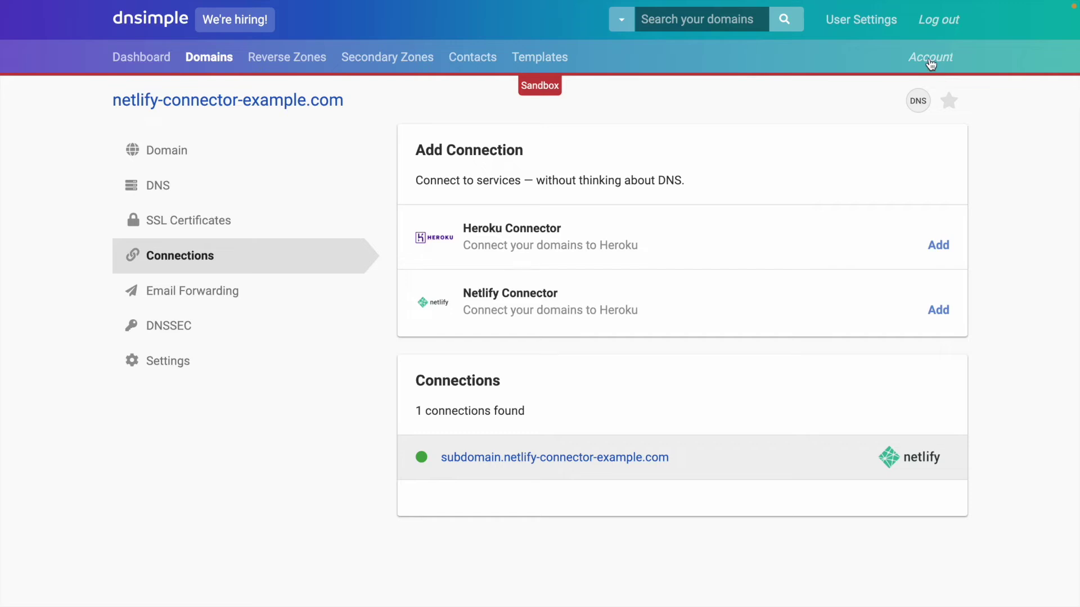
click(930, 61)
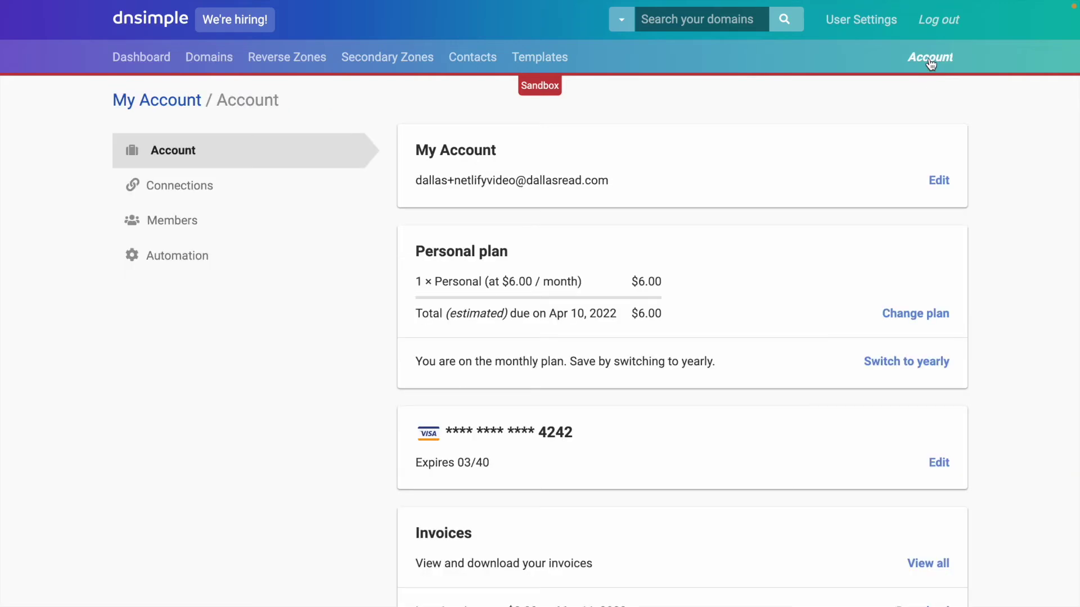
click(241, 190)
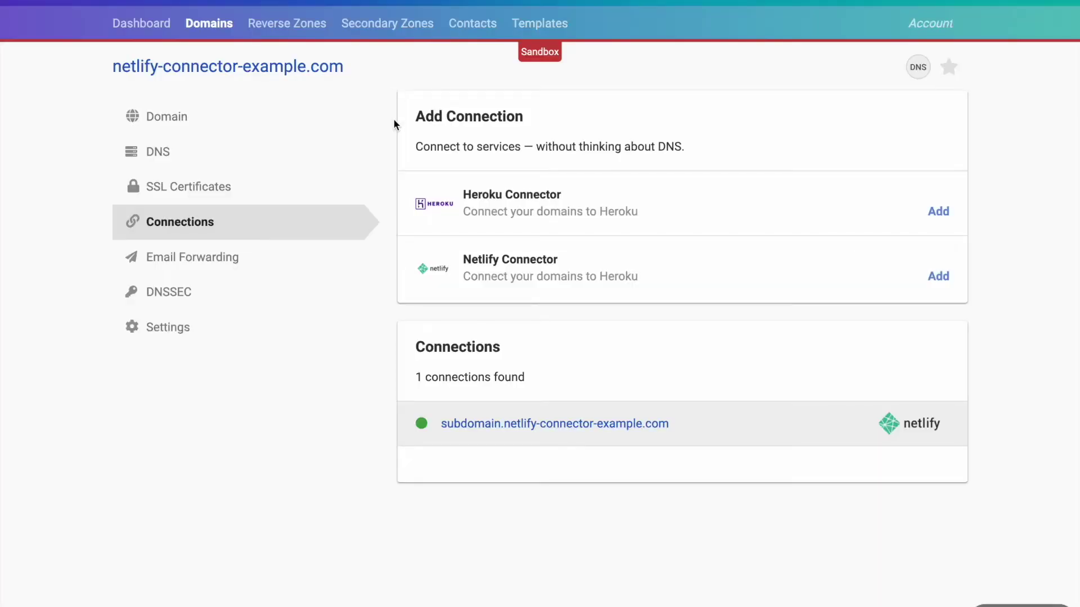
Disconnect the subdomain.netlify-connector-example.com Netlify connection from the domain
click(592, 425)
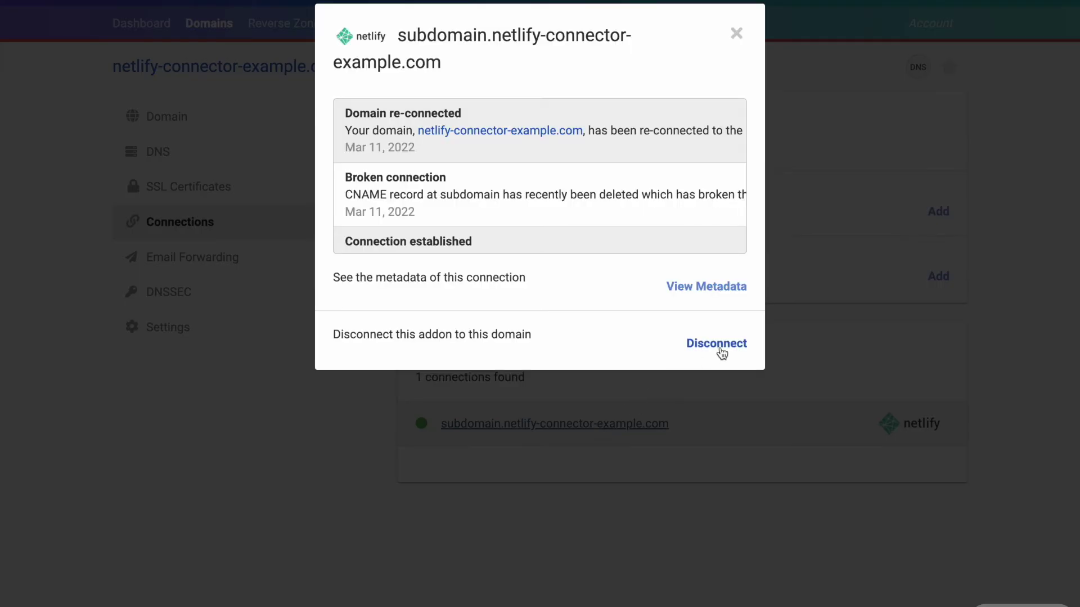
click(709, 348)
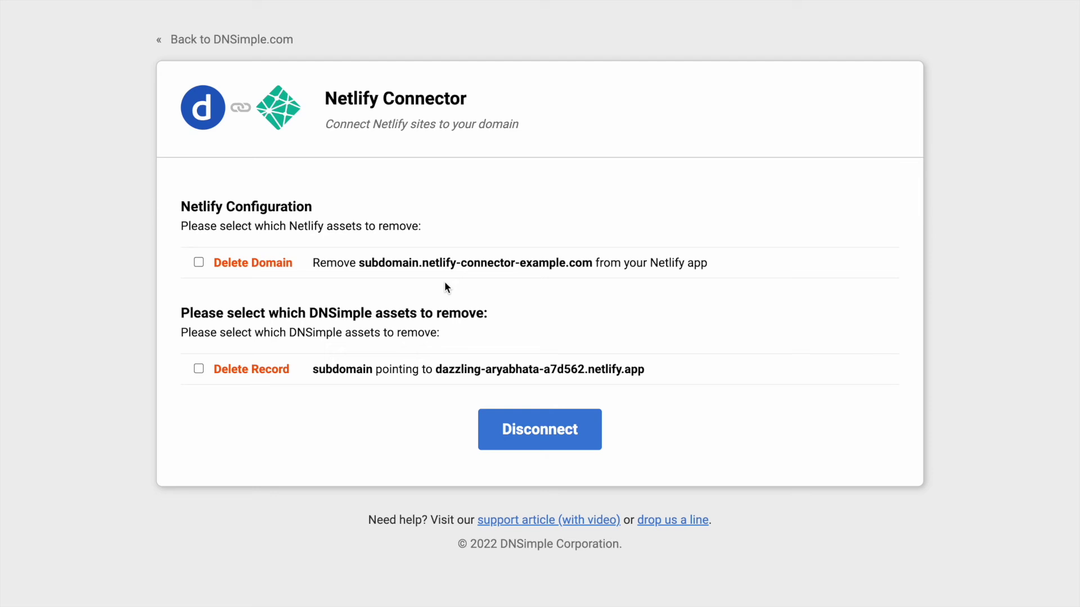
click(576, 444)
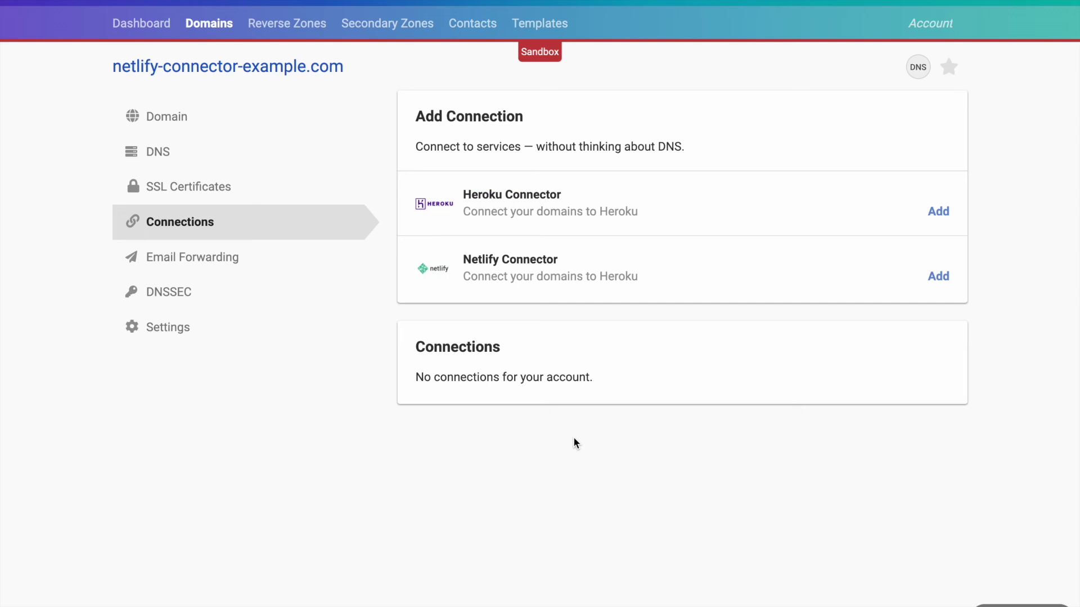